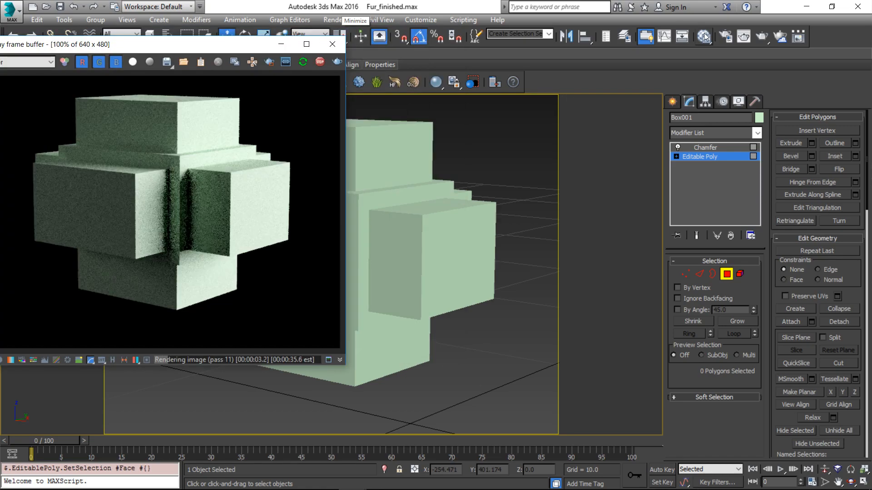
- Open the material editor and assign the VRayMtl material to the selected box object
click(705, 37)
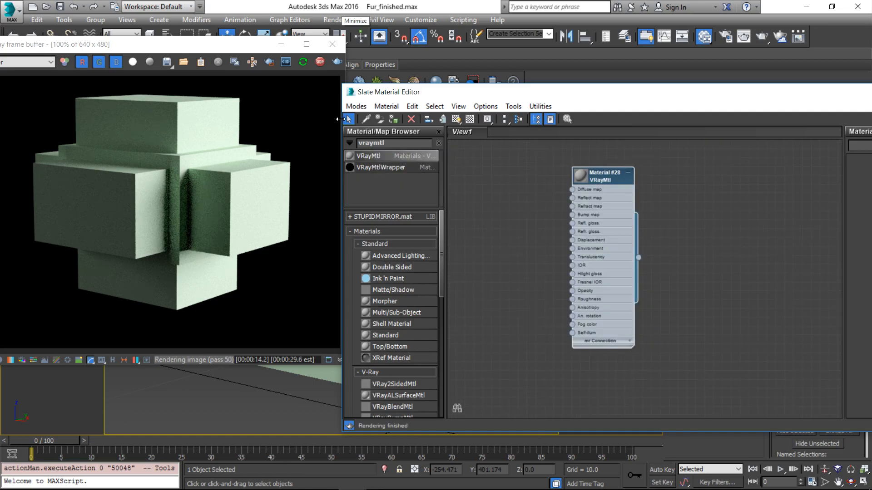
click(393, 119)
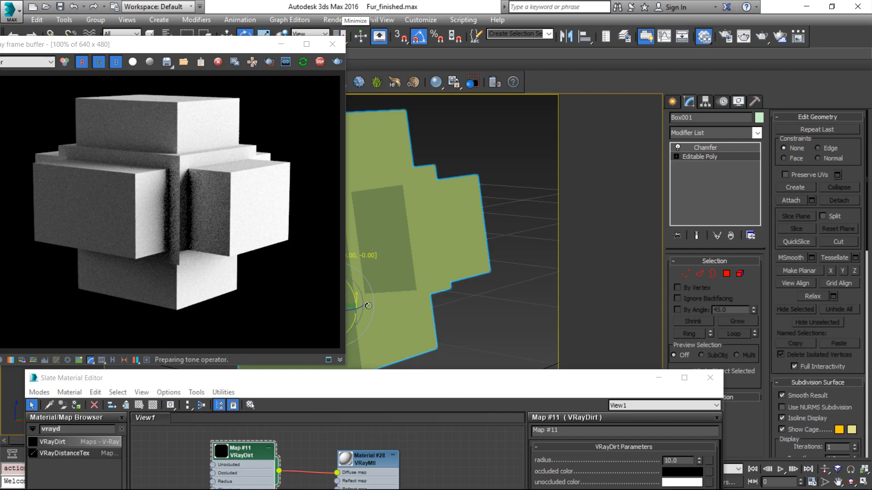
- Extrude the selected polygon inside the front recess of the box and start a new interactive render
alt+middle_drag(368, 306, 380, 303)
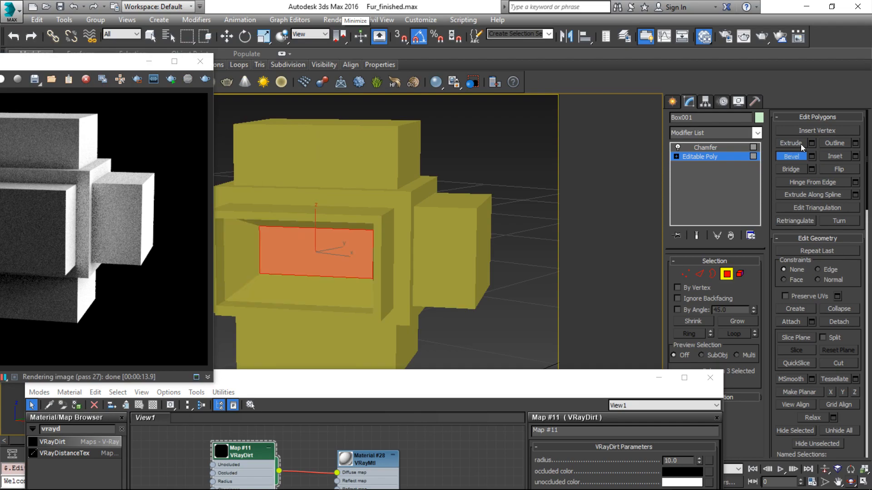
click(801, 145)
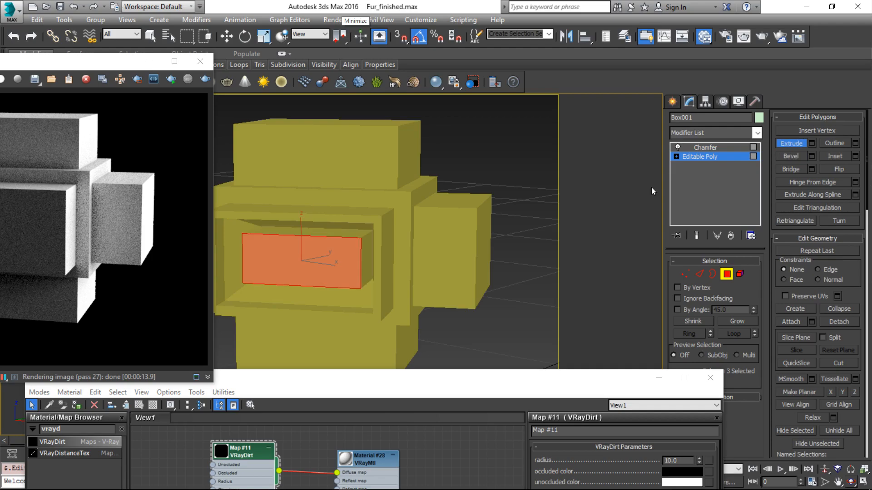
key(e)
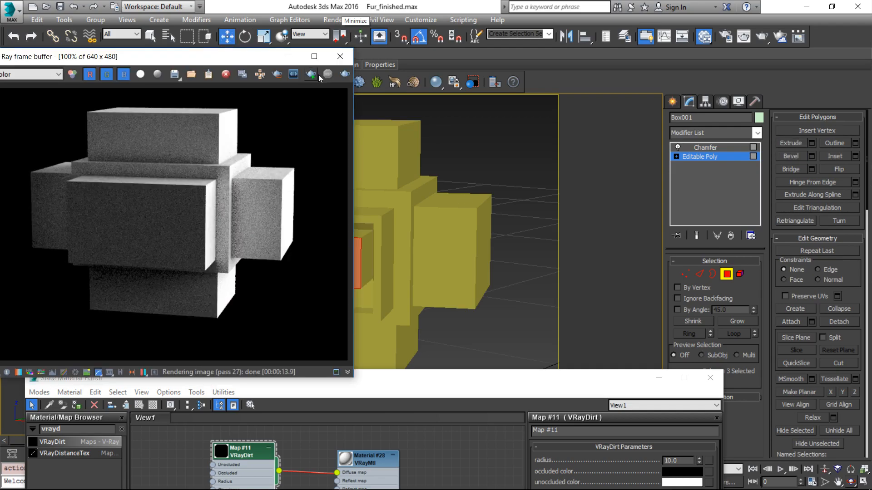
click(317, 74)
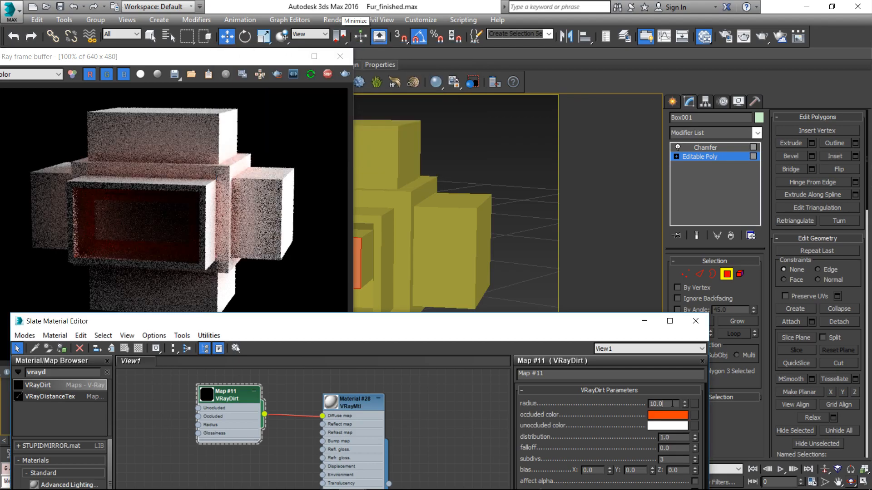
- Set the VRayDirt map's radius to 1.0 and enable its invert normal option
key(Return)
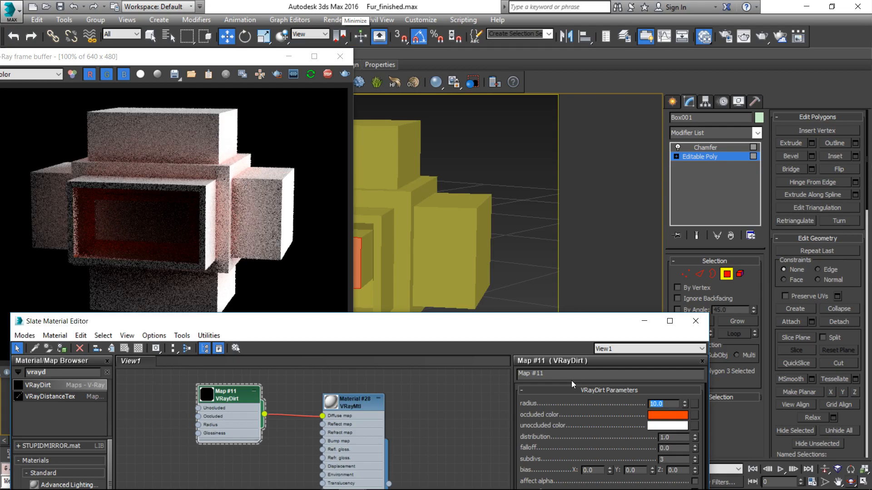
text(1.0)
key(Return)
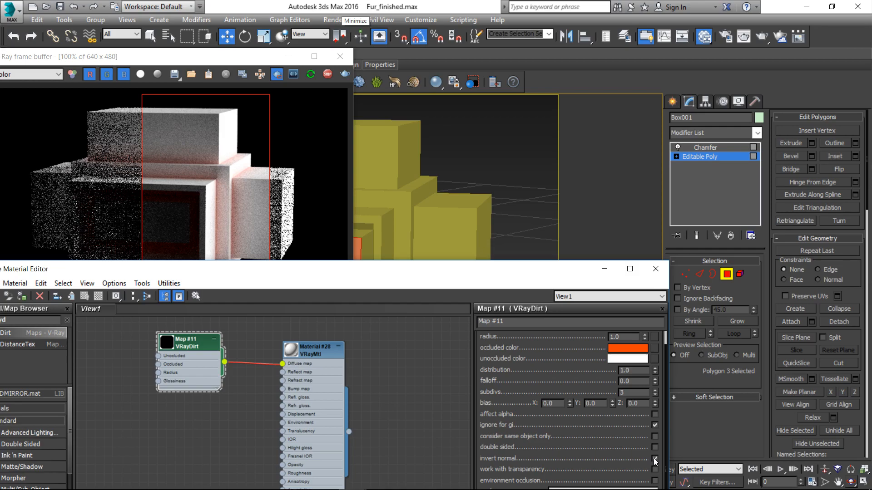
click(654, 459)
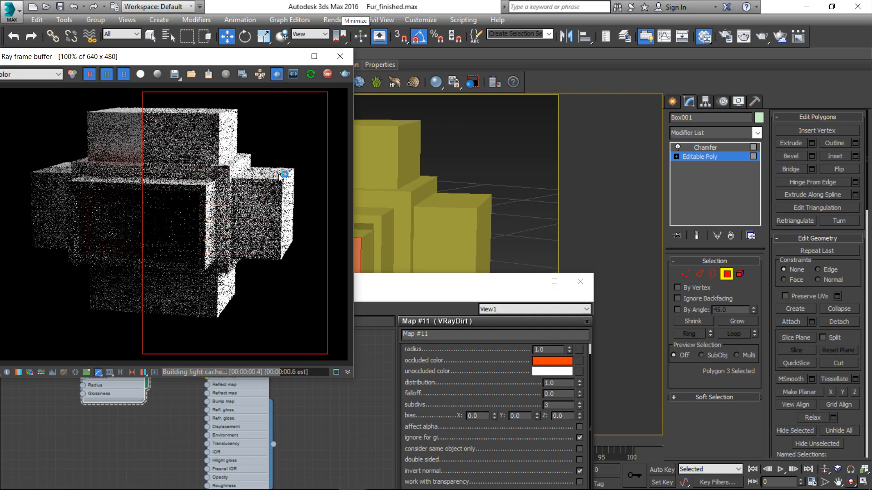
- Set the VRayDirt radius to 0.5 and distribution to 5.0, and leave polygon sub-object mode
double_click(548, 349)
text(.0)
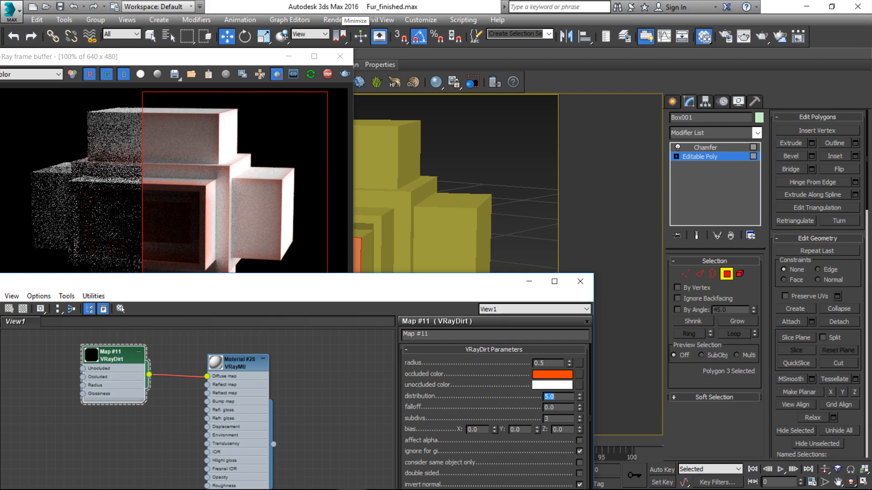
click(726, 274)
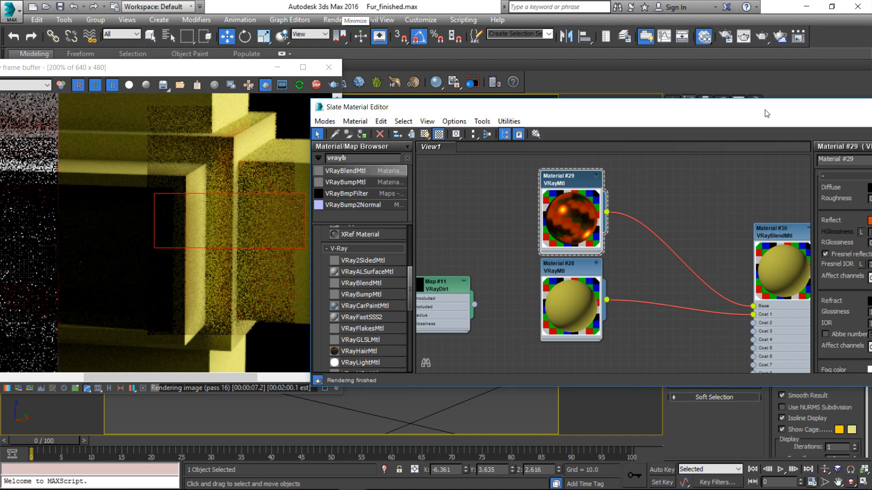
- Show the VRayDirt map's parameters and limit the render region to a strip across the recess's upper inner corner
drag(767, 114, 501, 97)
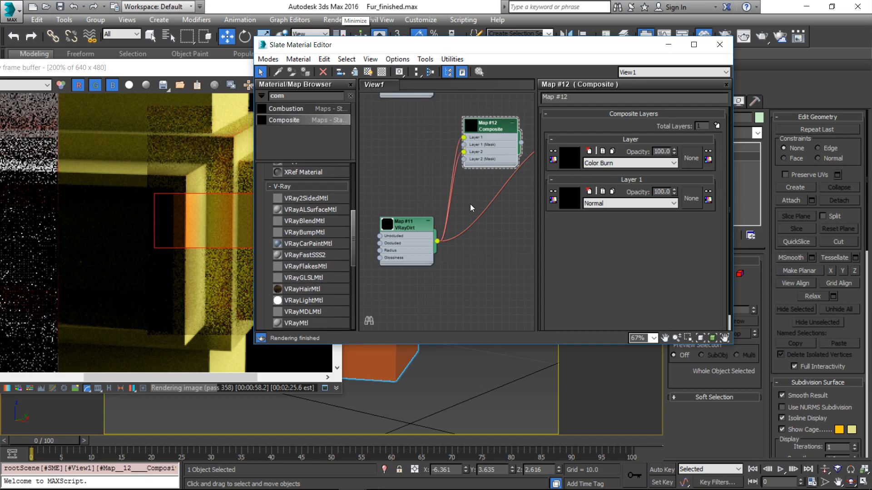
double_click(406, 224)
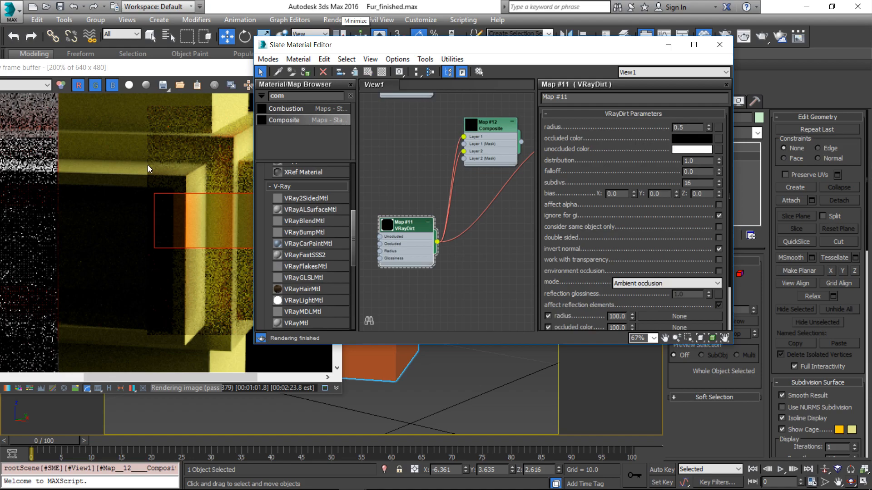
drag(151, 160, 270, 350)
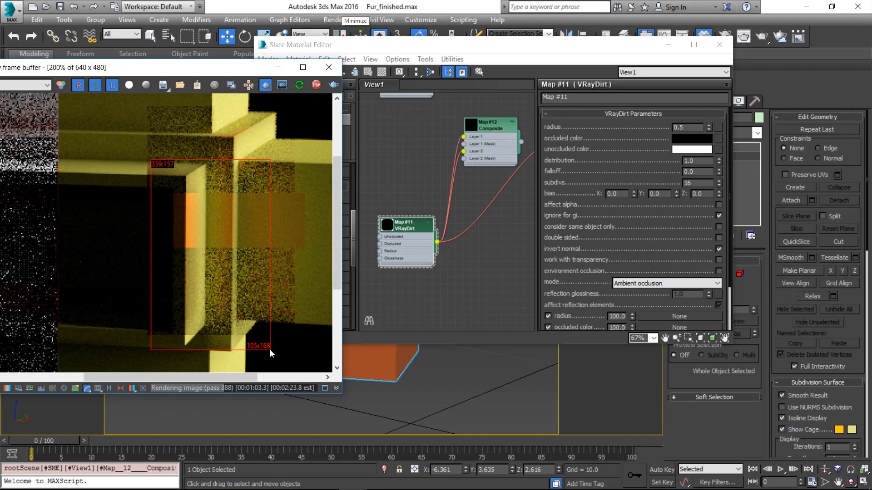
drag(269, 349, 307, 192)
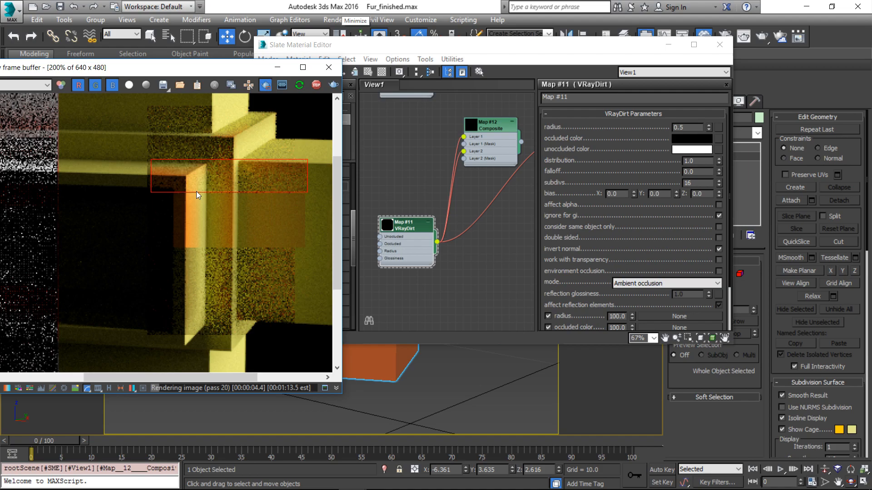
scroll(257, 187, up, 1)
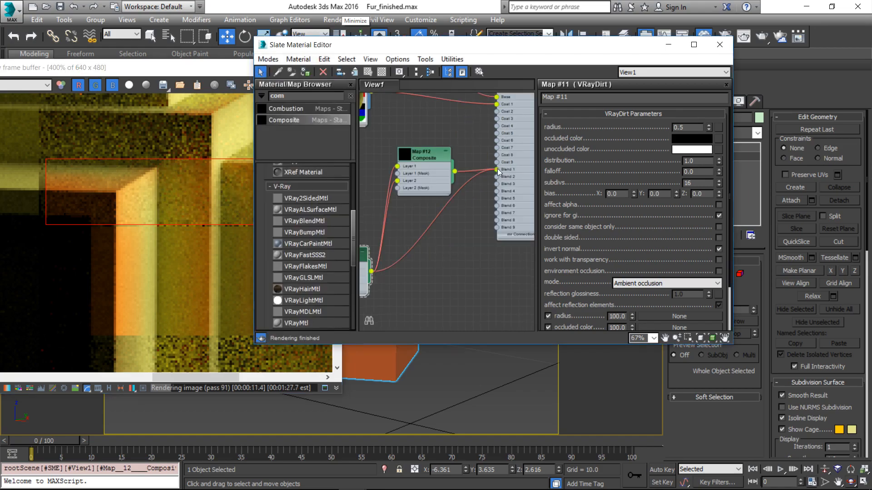
- Connect the Composite map to the blend material's Blend 1 input in place of VRayDirt, and place the VRayDirt node beside the Composite
drag(497, 169, 496, 170)
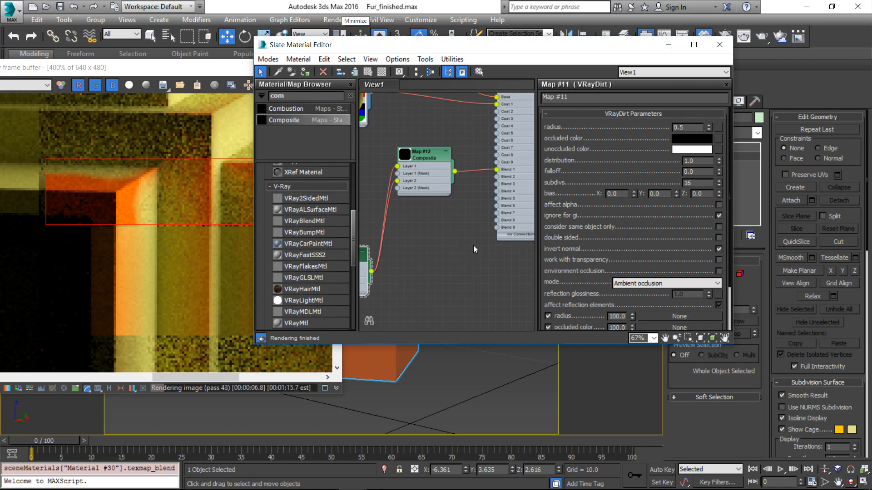
middle_drag(475, 237, 517, 221)
drag(426, 245, 411, 144)
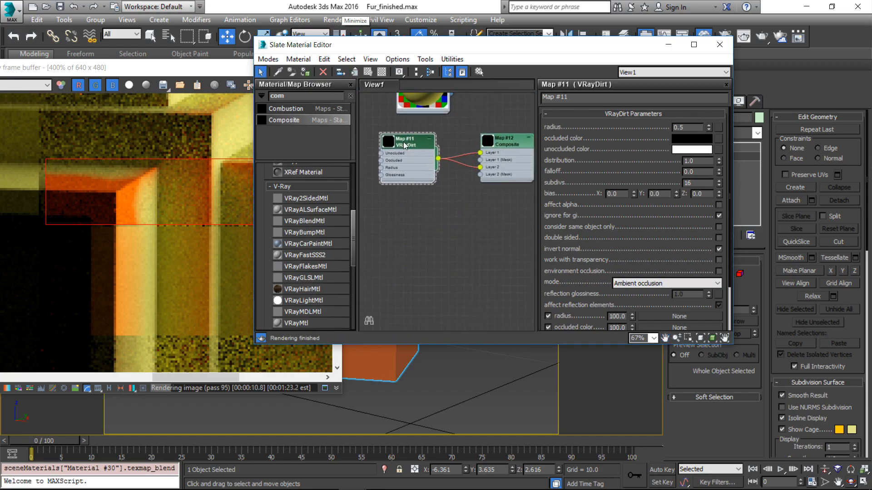
drag(470, 164, 480, 167)
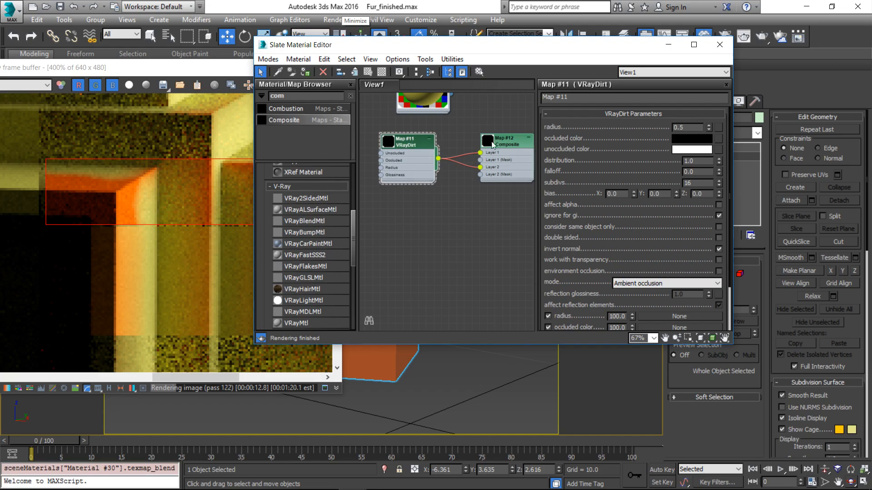
- Set the opacity of the Composite map's Color Burn layer to 50
double_click(510, 140)
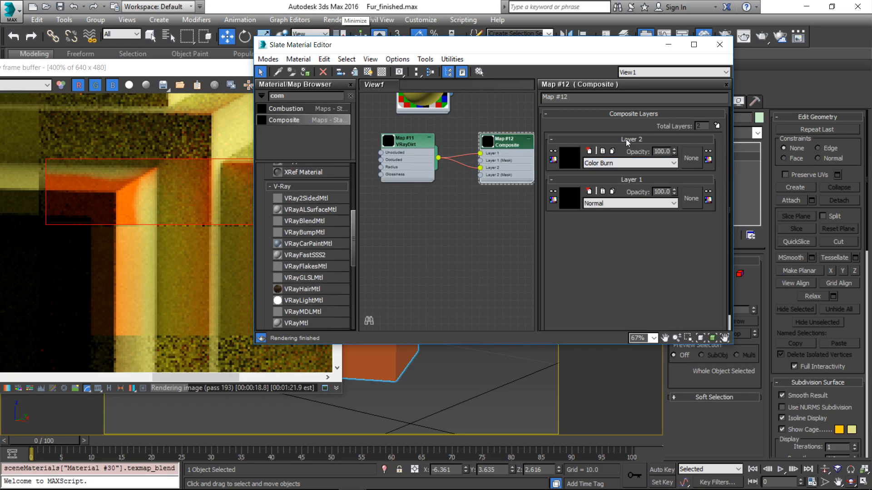
click(673, 152)
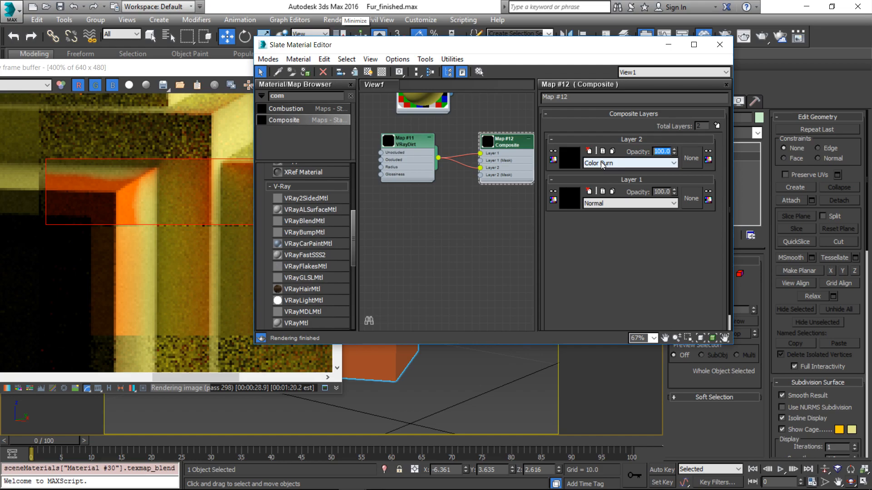
text(50)
key(Return)
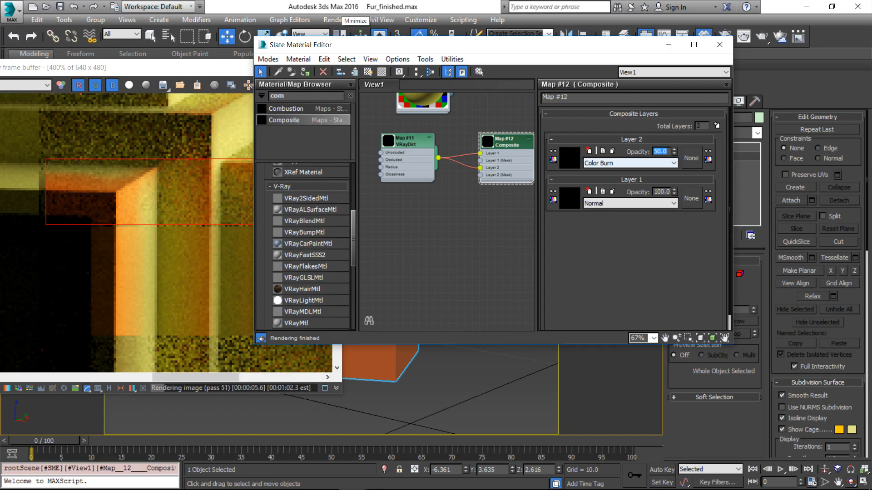
- Stop the interactive render and show the parameters of the VRayDirt map that feeds the Composite
middle_drag(393, 212, 486, 261)
click(200, 68)
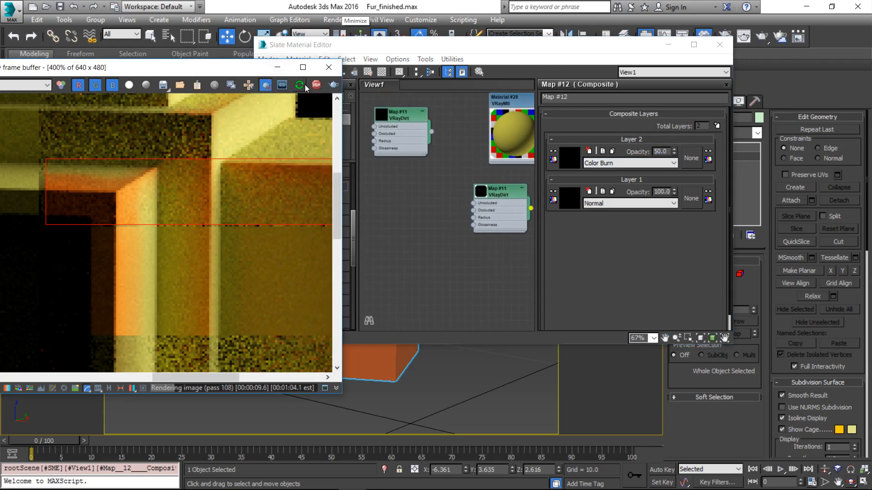
click(315, 85)
click(463, 256)
middle_drag(491, 256, 452, 240)
double_click(468, 179)
- Switch to File Explorer and open the Scratches folder inside Textures > Grunge
mouse_move(122, 485)
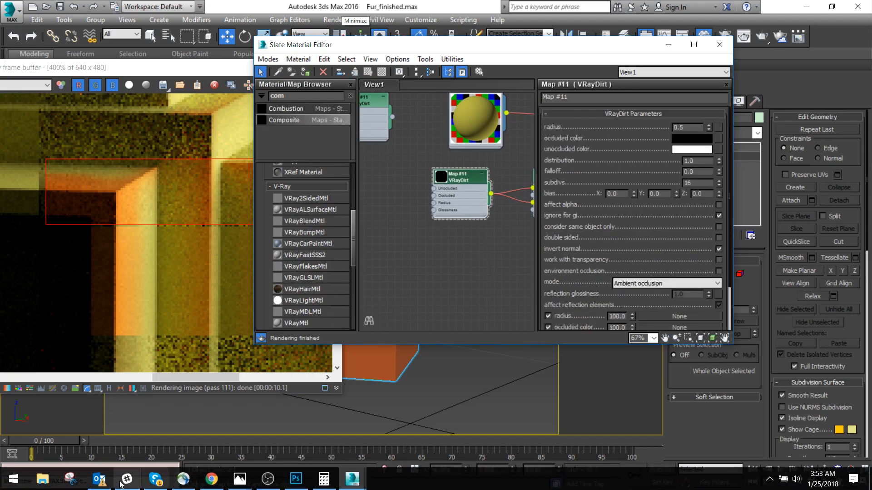
click(42, 479)
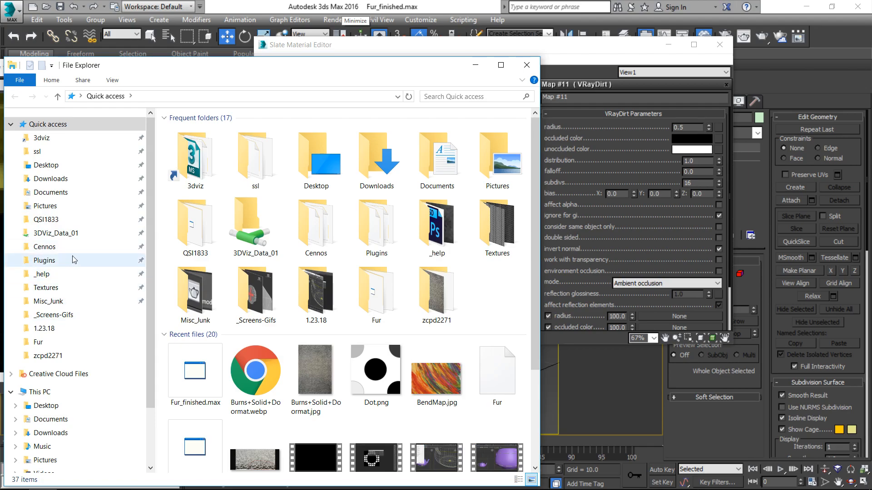
click(73, 287)
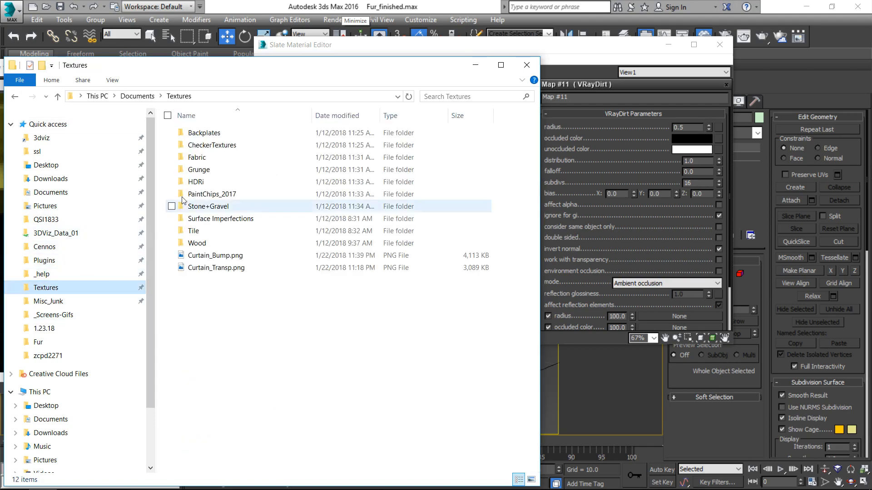
click(222, 157)
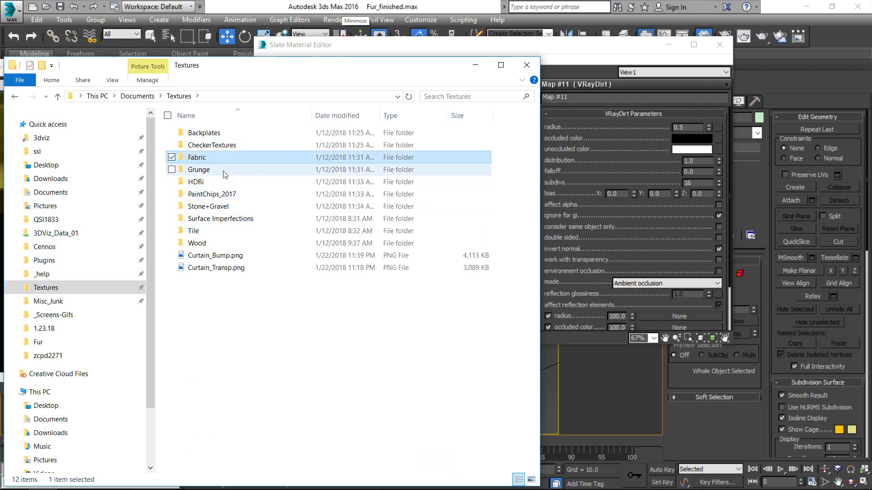
double_click(223, 172)
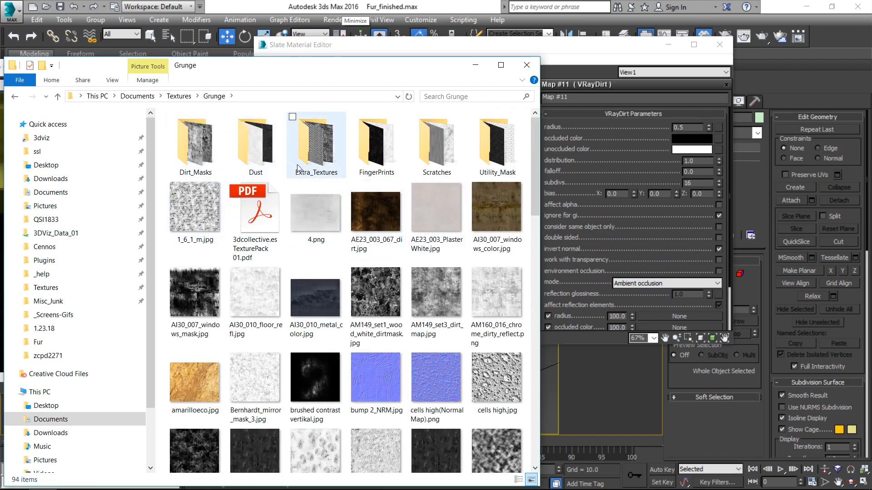
click(445, 143)
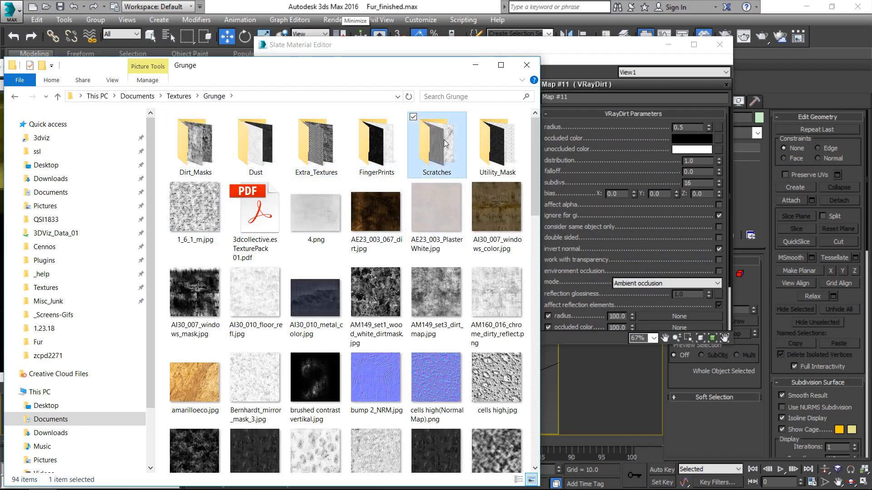
double_click(445, 143)
- Add 3DCollective_TexturePack01_Scratches_0001_8K_Inv.jpg to the material graph as a bitmap and minimize the file window
drag(312, 82, 146, 188)
drag(90, 246, 417, 251)
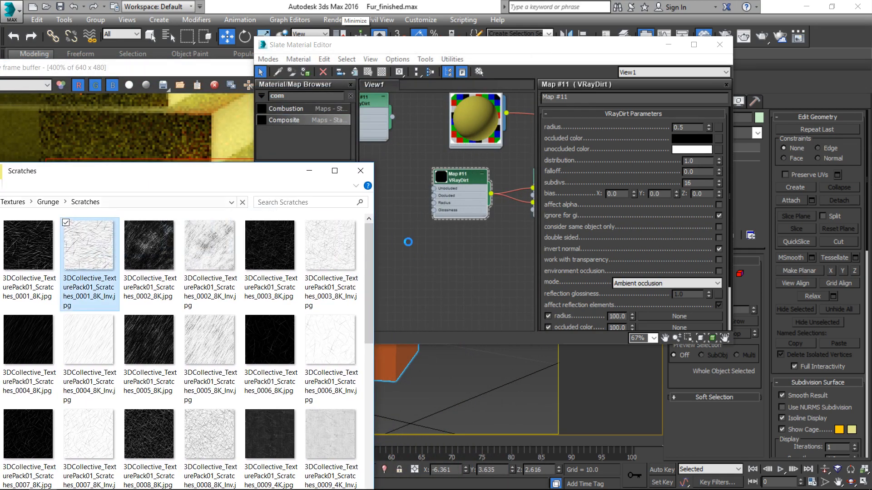
click(313, 169)
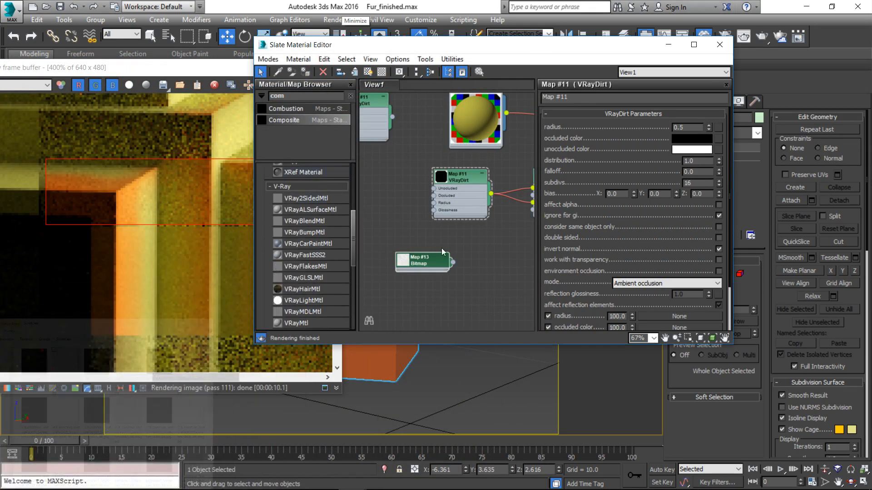
- Connect the scratches bitmap to the VRayDirt map's Radius input and place its node beside the VRayDirt node
drag(440, 190, 718, 125)
click(473, 228)
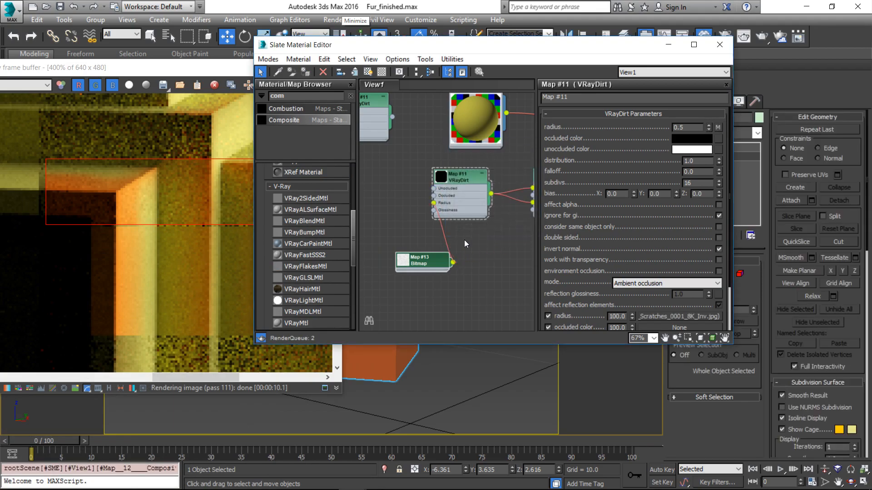
drag(421, 257, 383, 192)
middle_drag(377, 170, 439, 166)
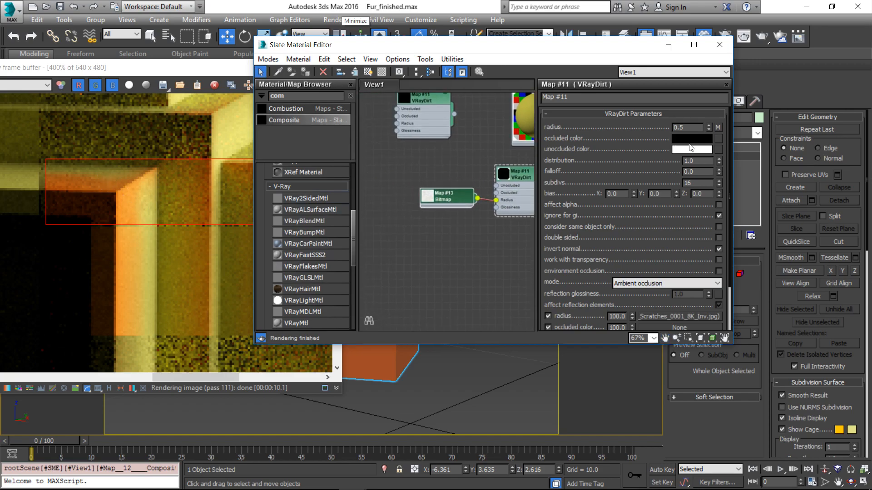
double_click(688, 128)
mouse_move(449, 200)
mouse_down()
mouse_move(431, 192)
mouse_move(443, 193)
mouse_up()
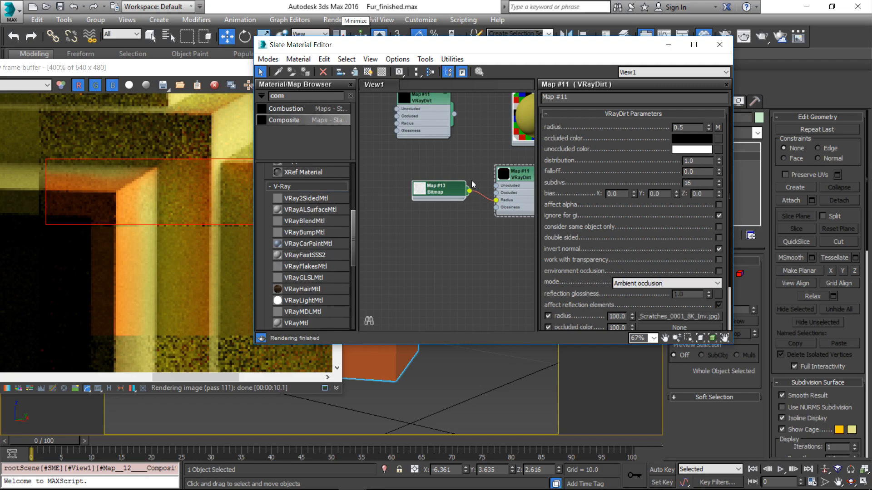
- Redraw the render region as a taller area covering the recess's inner corner and vertical edge
click(172, 70)
drag(43, 149, 219, 369)
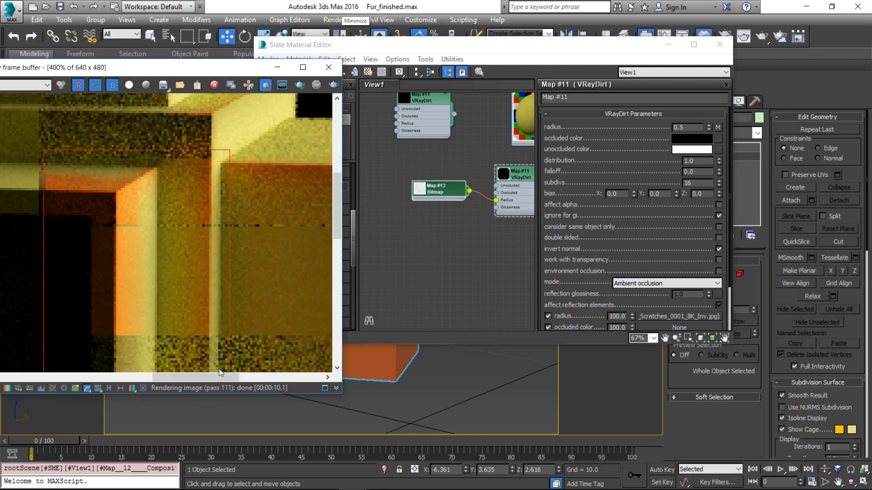
- Restart the interactive render of the recess's corner region and move the scratches bitmap node farther from the VRayDirt node
click(298, 87)
middle_drag(137, 314, 183, 225)
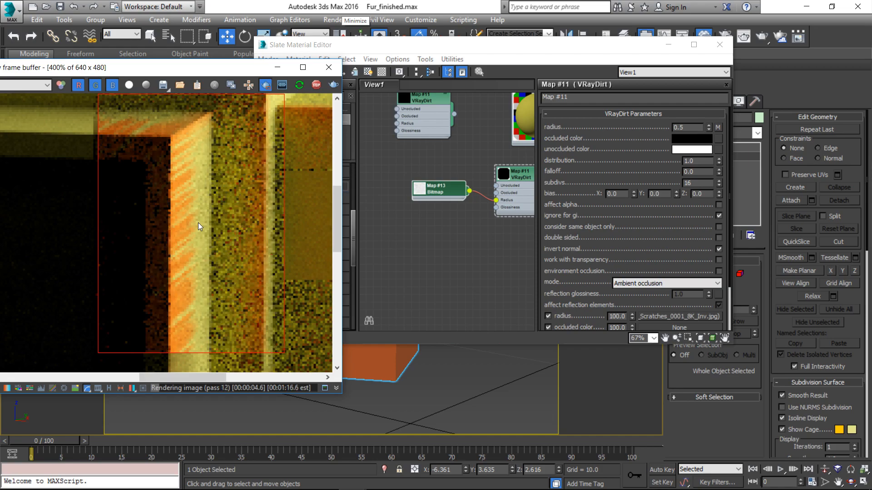
click(416, 160)
drag(416, 189, 385, 189)
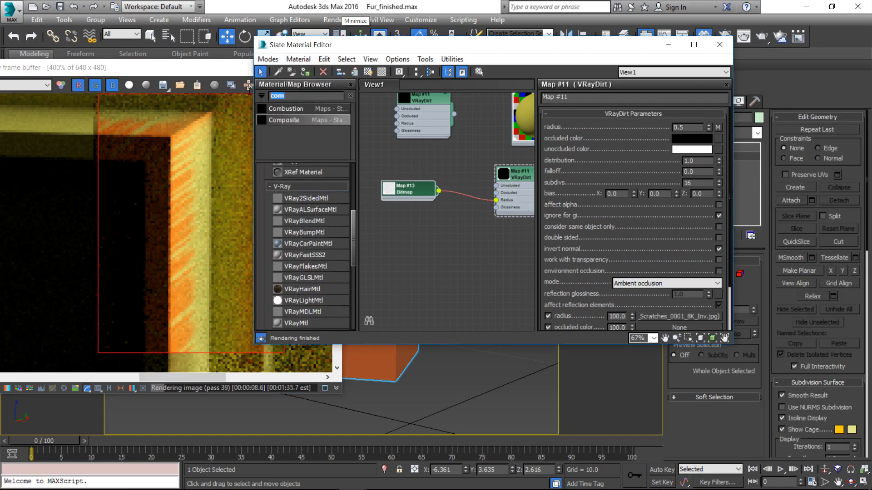
- Search the map browser for "vrayt" and add a VRayTriplanarTex map to the material graph below the scratches bitmap
text(vra6)
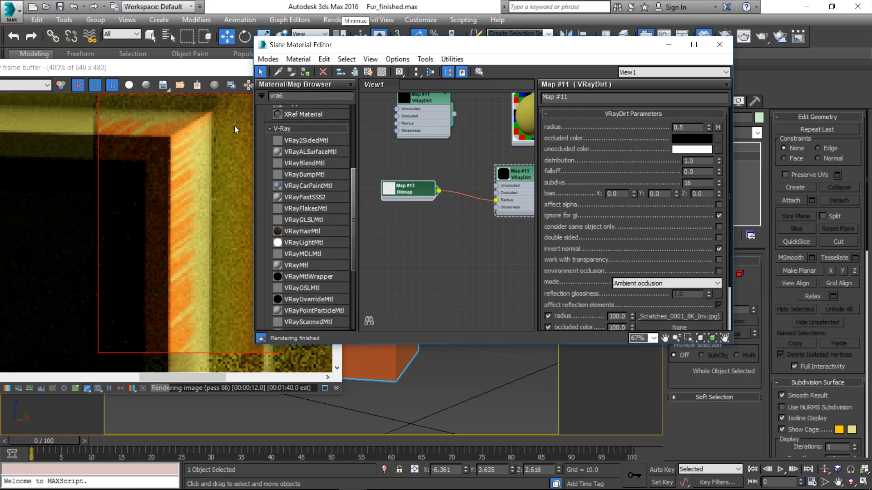
key(BackSpace)
text(yte)
key(BackSpace)
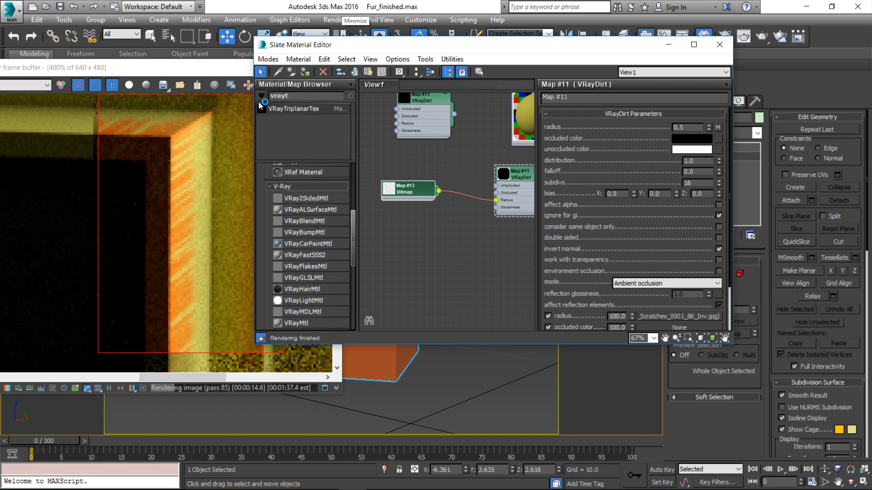
drag(297, 110, 450, 245)
scroll(448, 233, up, 3)
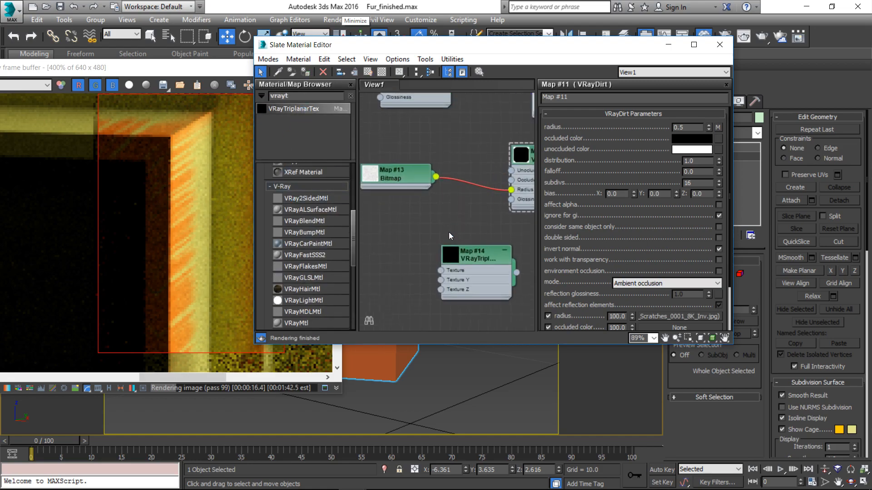
- Route the scratches bitmap through the VRayTriplanarTex map's Texture input and connect that map to the VRayDirt map's Radius
drag(505, 277, 483, 255)
drag(437, 194, 395, 205)
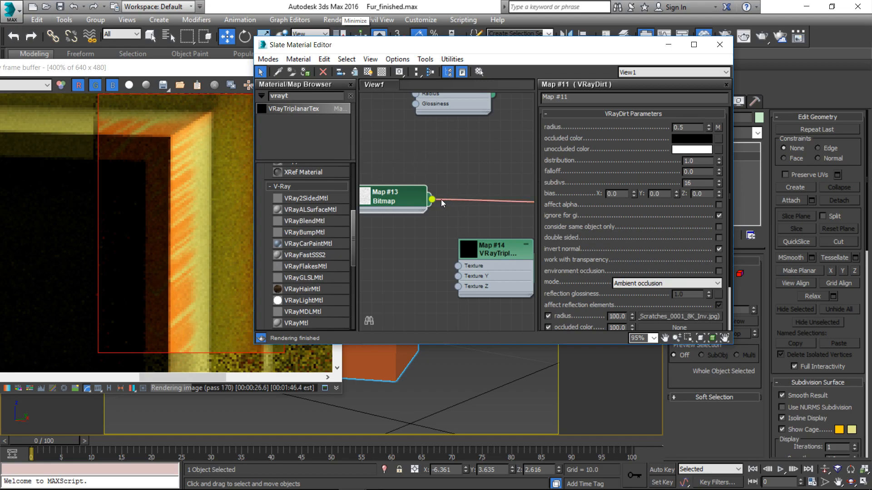
scroll(440, 204, down, 4)
middle_drag(439, 214, 420, 232)
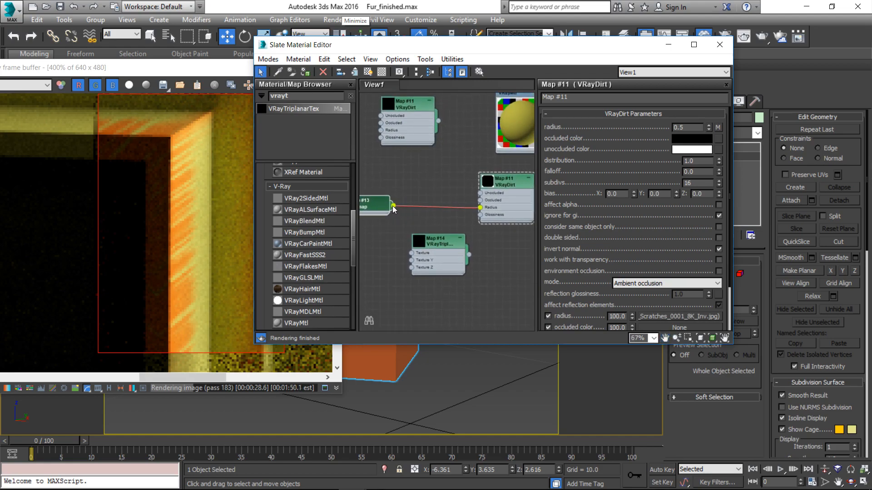
drag(416, 252, 416, 253)
drag(481, 203, 481, 207)
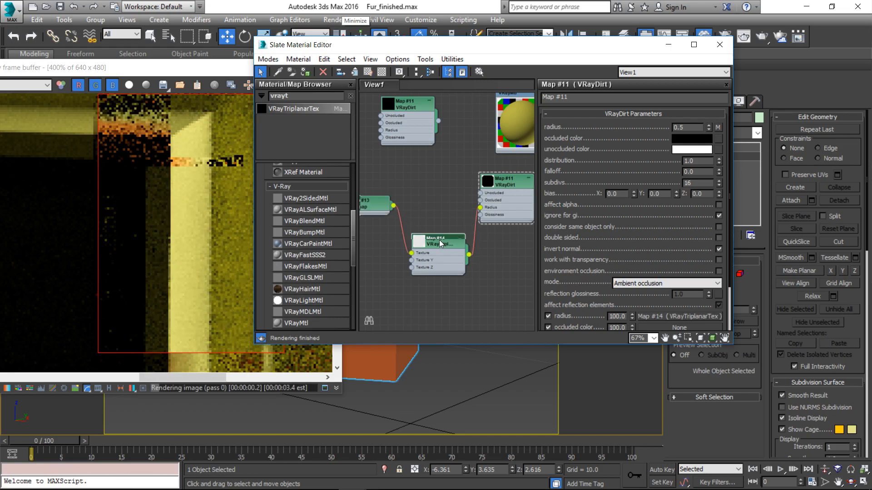
- Set the VRayTriplanarTex map's size to 10
double_click(440, 240)
double_click(700, 174)
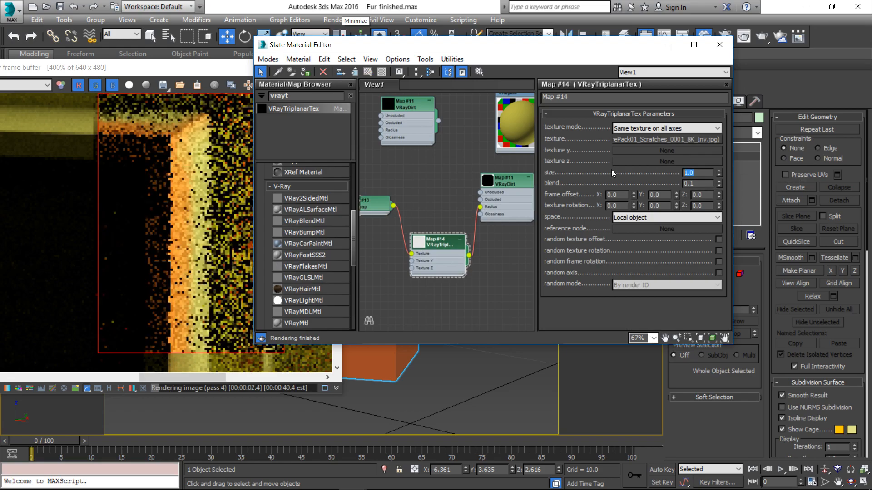
text(10)
key(Return)
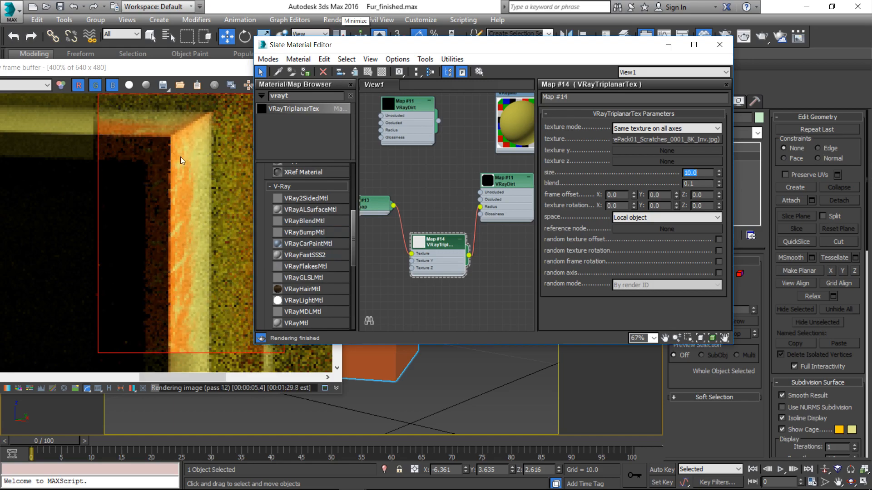
- Reposition the scratches bitmap node ahead of the VRayTriplanarTex node, leaving free space below it in the graph
drag(405, 182, 429, 177)
middle_drag(428, 177, 490, 143)
drag(422, 176, 400, 198)
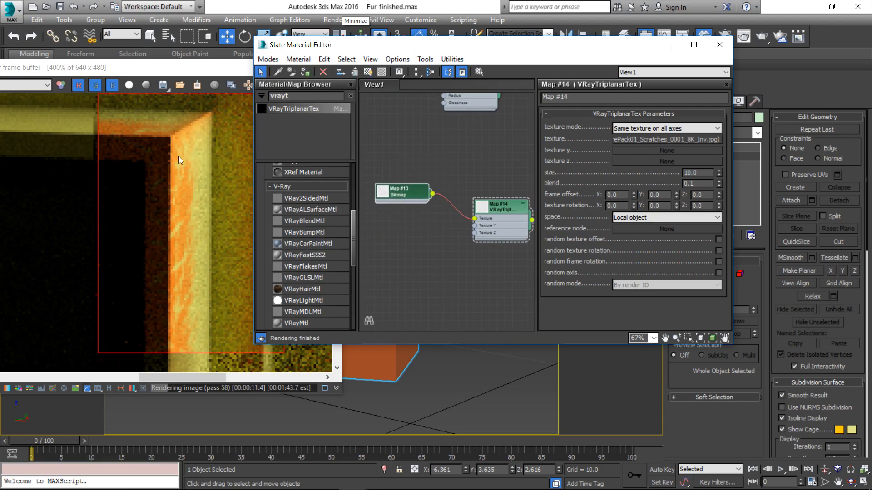
- Switch to File Explorer and open the Dirt_Masks folder inside Textures > Grunge
key(alt+Tab)
key(alt+Tab)
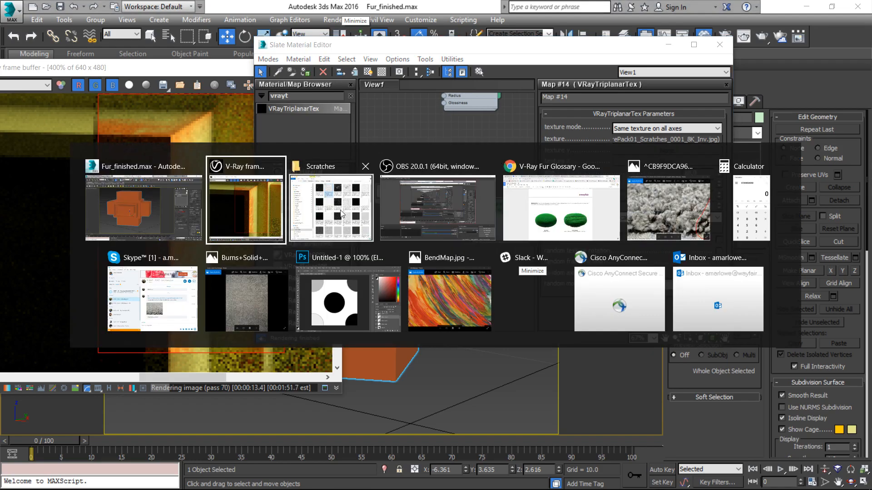
scroll(209, 355, down, 10)
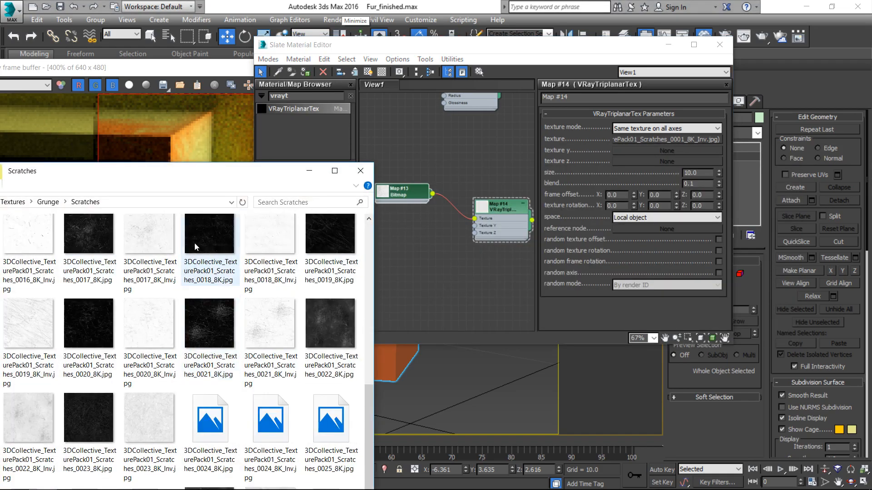
drag(167, 180, 402, 152)
click(286, 175)
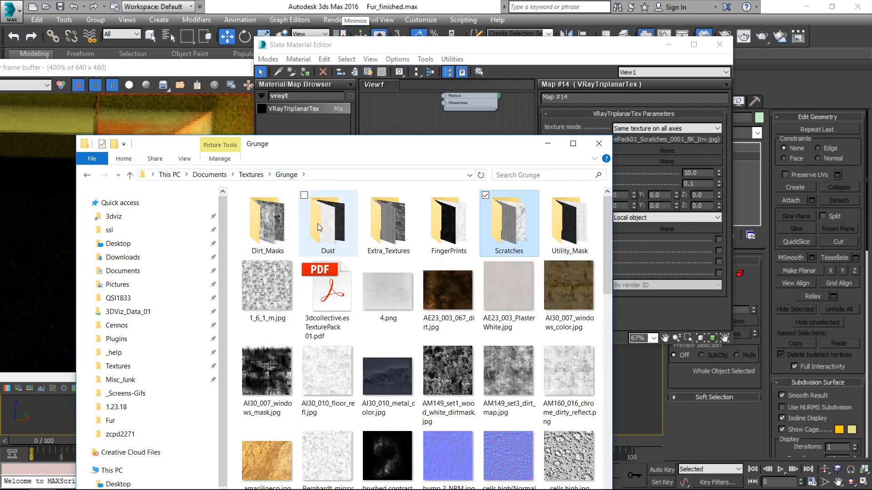
double_click(267, 223)
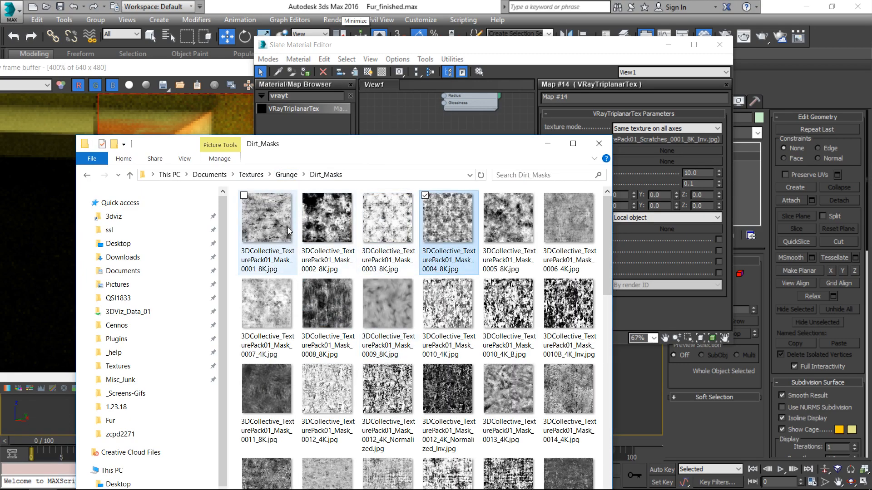
- Add 3DCollective_TexturePack01_Mask_0010_4K.jpg to the material graph as a bitmap and minimize the file window
click(409, 388)
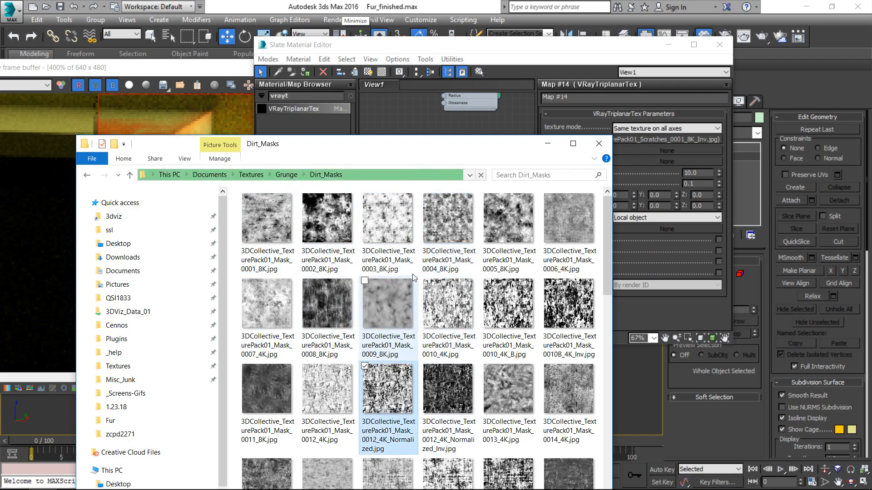
drag(414, 149, 137, 146)
drag(176, 315, 391, 243)
click(420, 156)
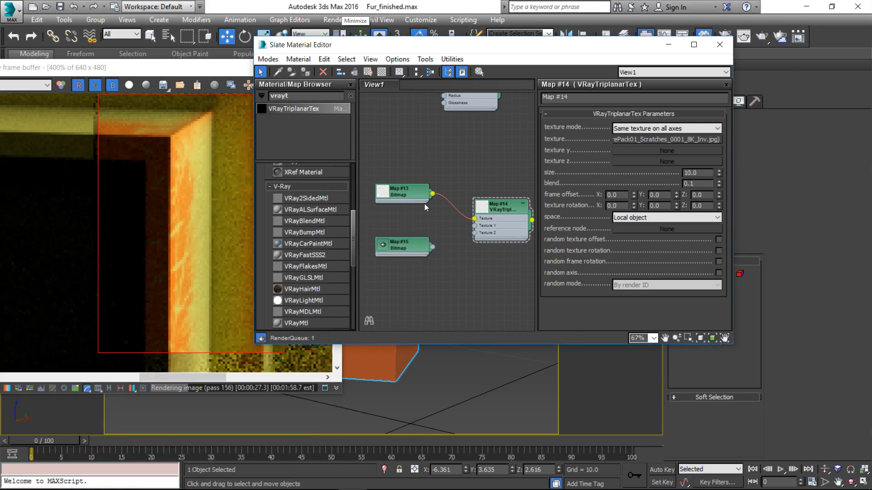
- Search the map browser for "mix" and add a Mix map below the VRayTriplanarTex node
drag(309, 96, 216, 98)
text(mix)
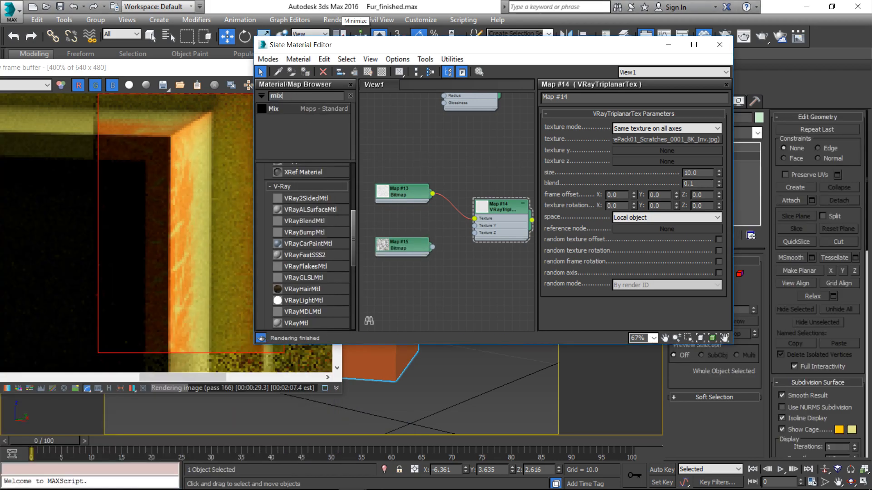
drag(473, 281, 472, 281)
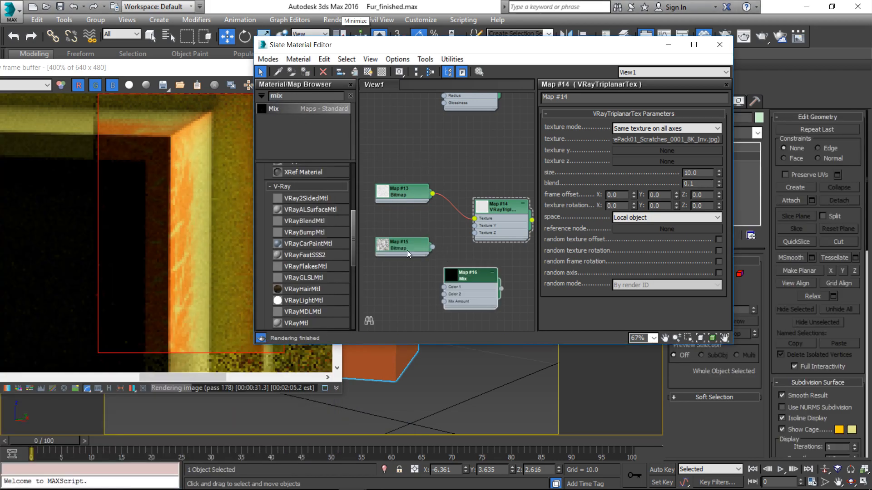
- Connect the dirt mask bitmap to the Mix map's Mix Amount, then open the Mix parameters and enlarge its node preview
drag(408, 251, 392, 287)
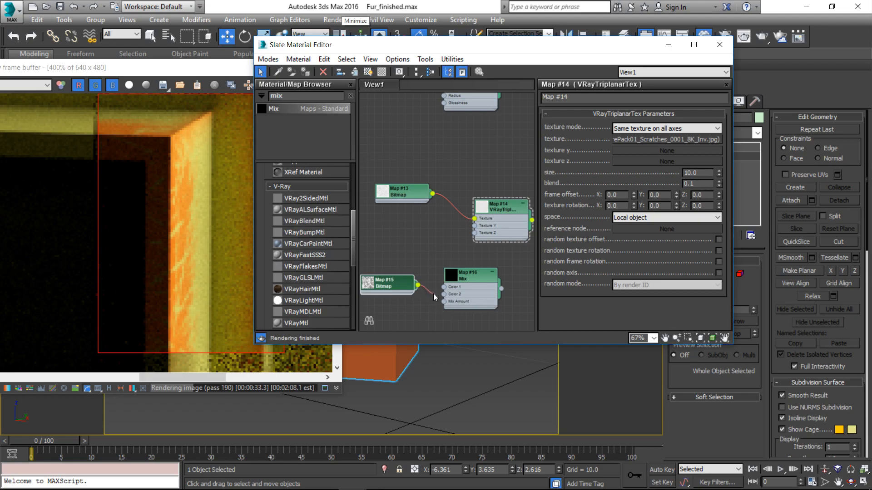
mouse_move(469, 272)
mouse_down()
mouse_move(461, 275)
mouse_move(439, 241)
mouse_move(467, 258)
mouse_up()
double_click(438, 242)
double_click(419, 246)
drag(395, 285, 363, 321)
middle_drag(387, 282, 411, 251)
- Connect the scratches bitmap to the Mix map's Color 2 and place its node above the dirt mask bitmap
drag(428, 165, 425, 139)
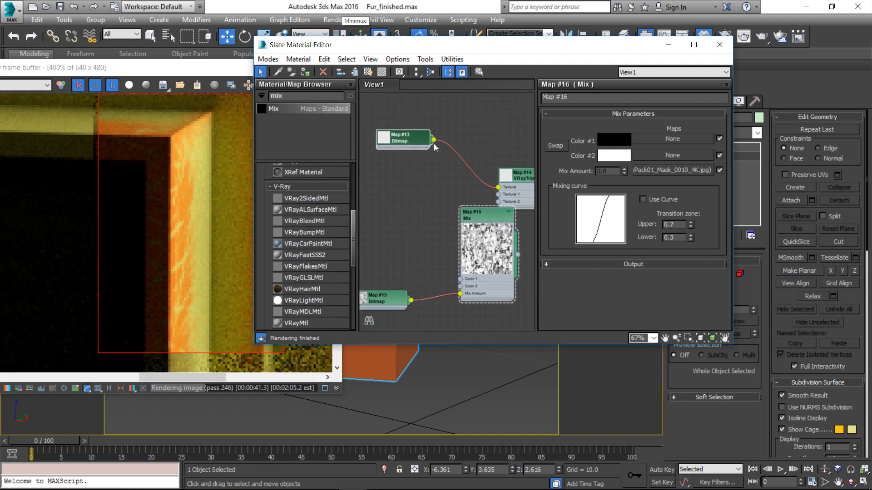
drag(682, 154, 682, 155)
click(476, 233)
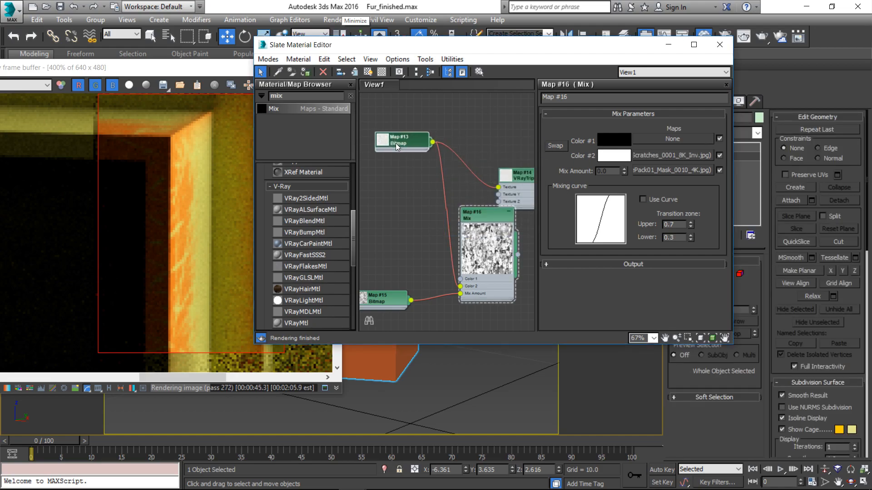
drag(397, 139, 374, 216)
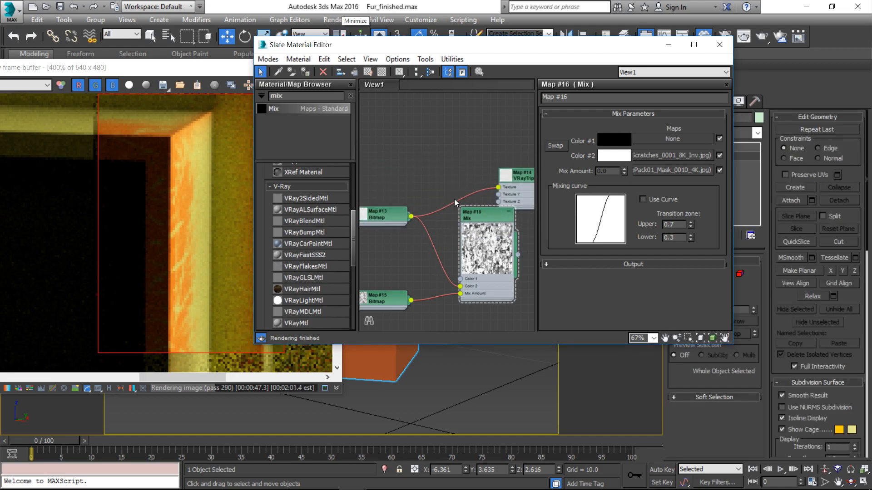
- Connect the Mix map to the VRayTriplanarTex map's Texture input, replacing the scratches bitmap, and check the rendered corner
middle_drag(502, 222, 416, 220)
drag(432, 251, 412, 185)
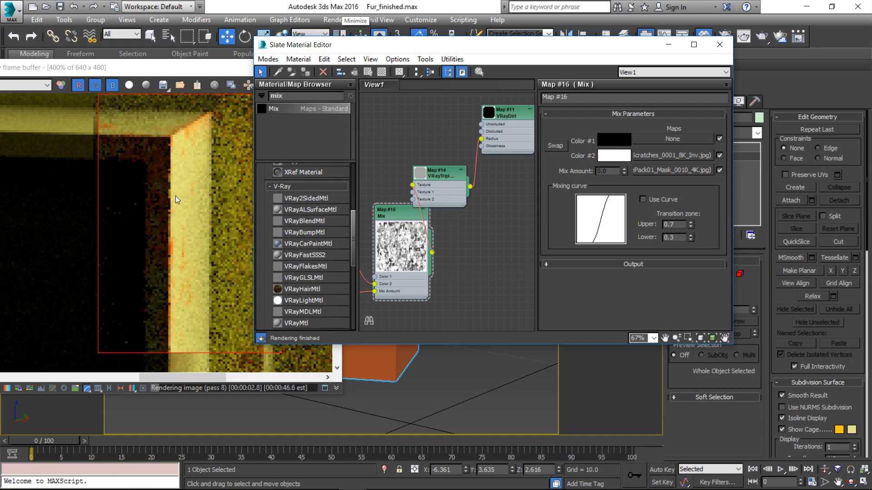
scroll(180, 213, down, 1)
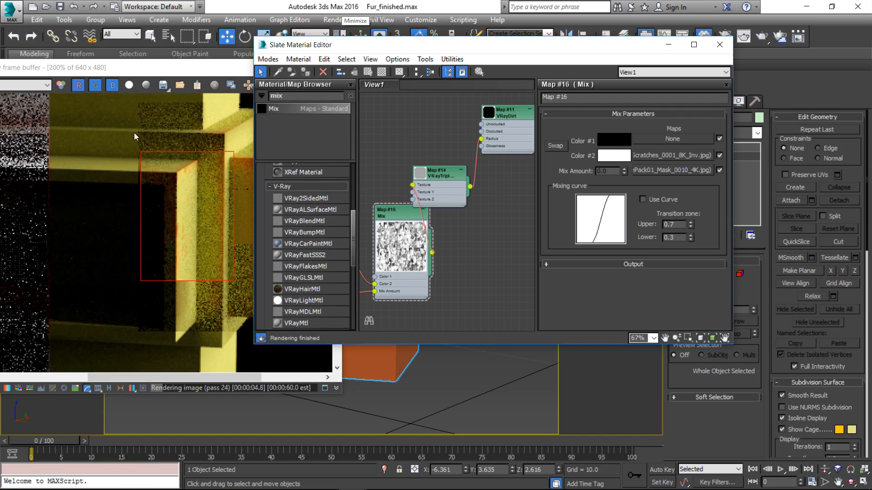
- Maximize the V-Ray frame buffer to inspect the full-frame render, and dock it beside the viewport at 100% zoom
drag(180, 70, 553, 0)
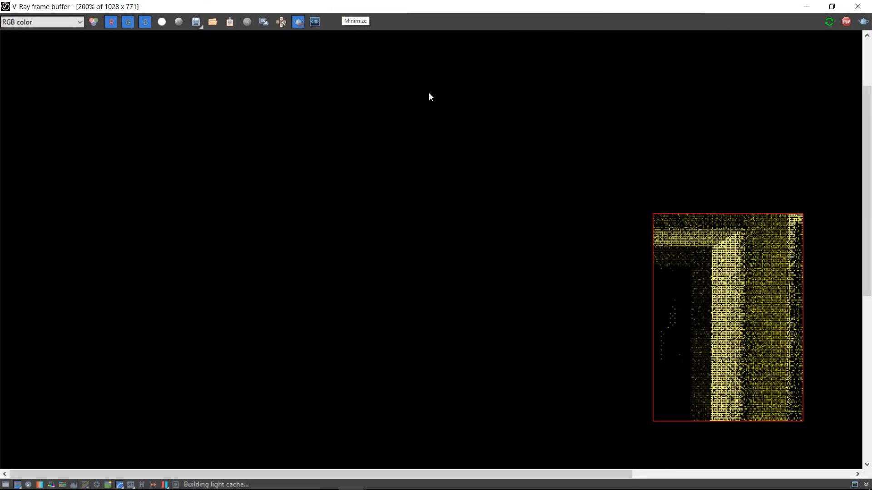
scroll(502, 234, down, 1)
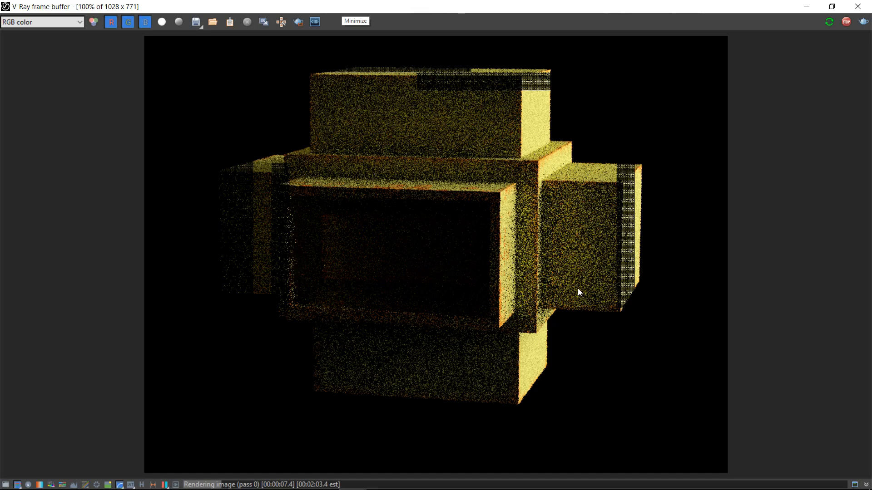
scroll(578, 288, up, 1)
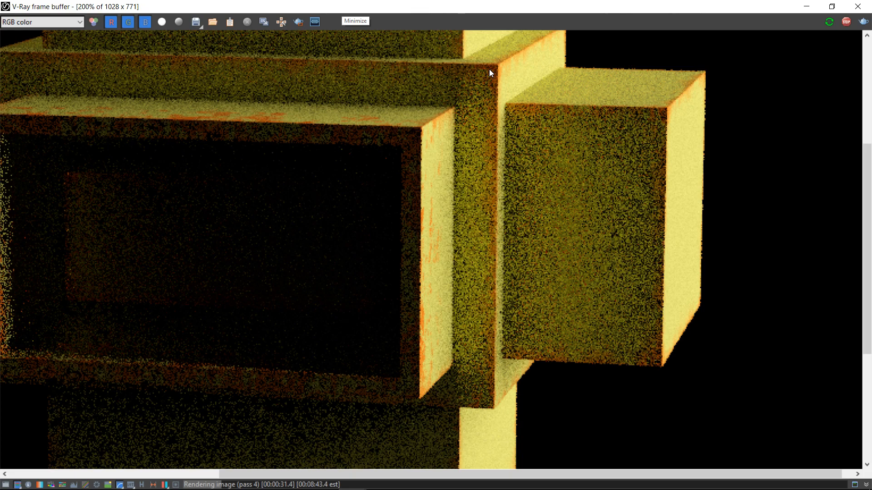
key(super+Right)
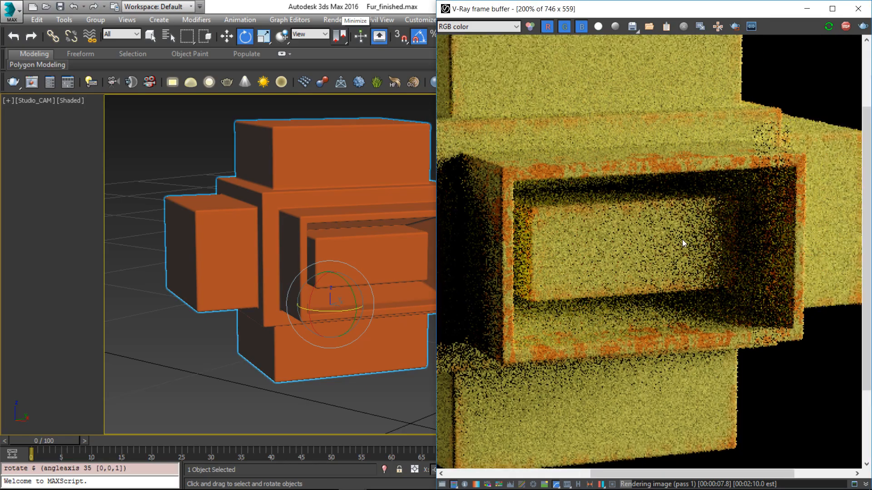
double_click(682, 239)
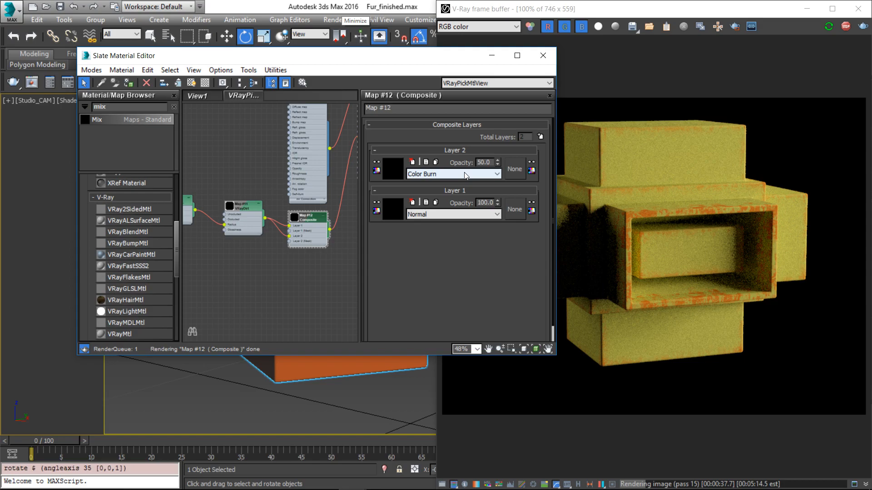
- Set the VRayDirt map's radius to 5.0 and open its subdivs value for editing
double_click(241, 206)
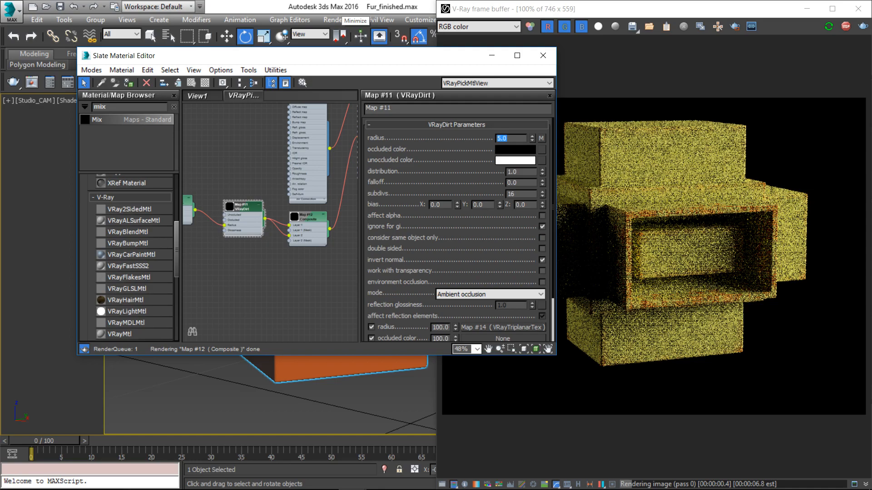
key(Tab)
key(Tab)
key(Tab)
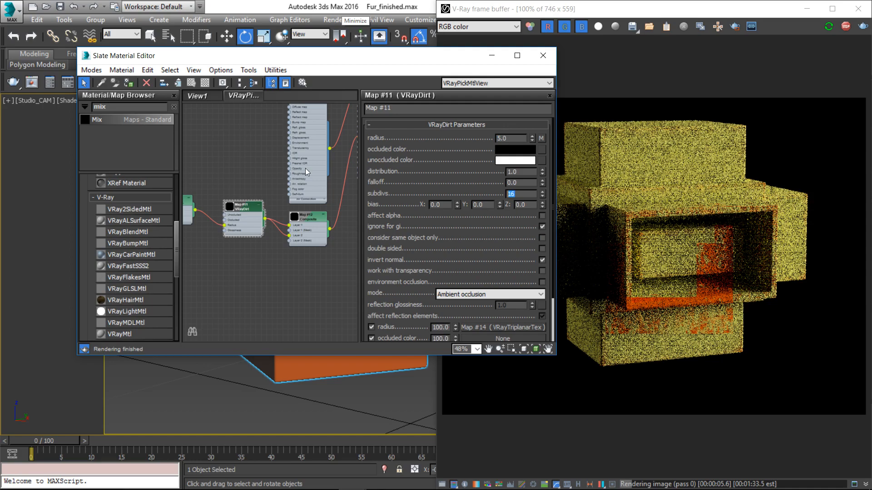